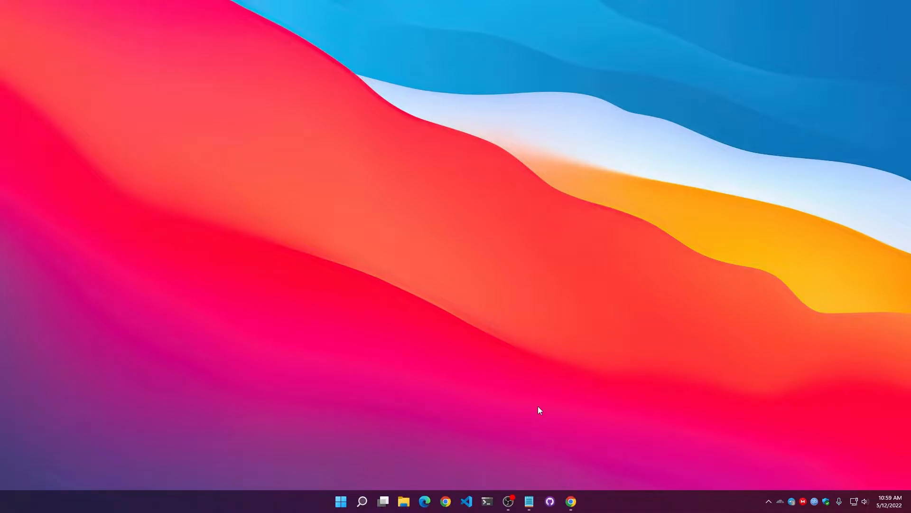
Open the browser and look through the freeCodeCamp article on installing Python on Windows.
click(568, 493)
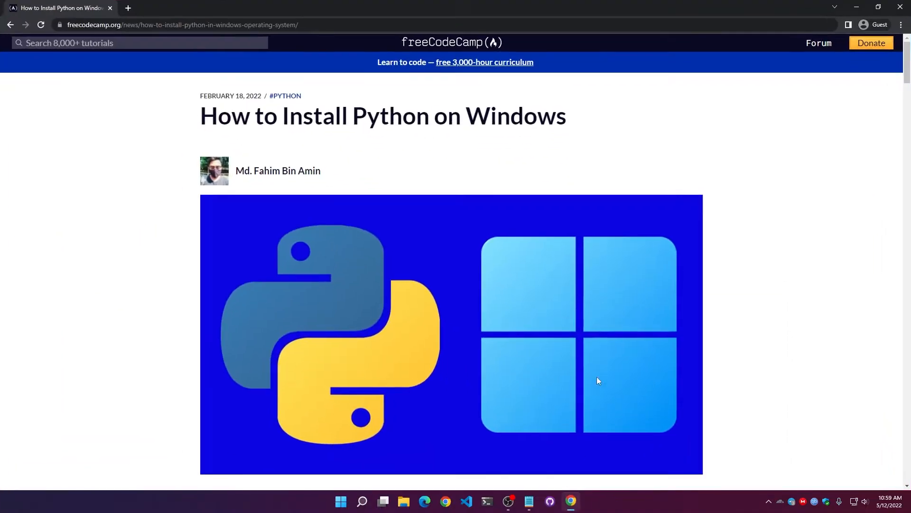
key(ctrl+plus)
key(ctrl+plus)
scroll(663, 220, down, 20)
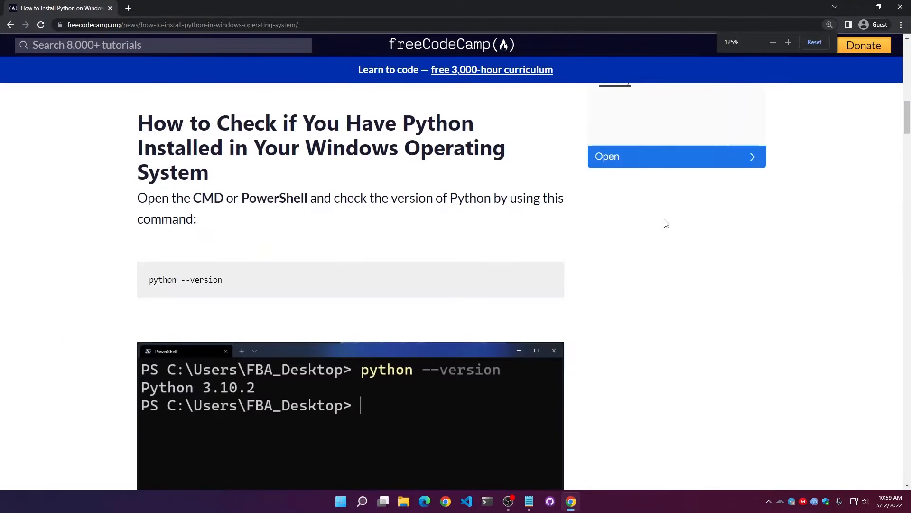
scroll(390, 296, down, 10)
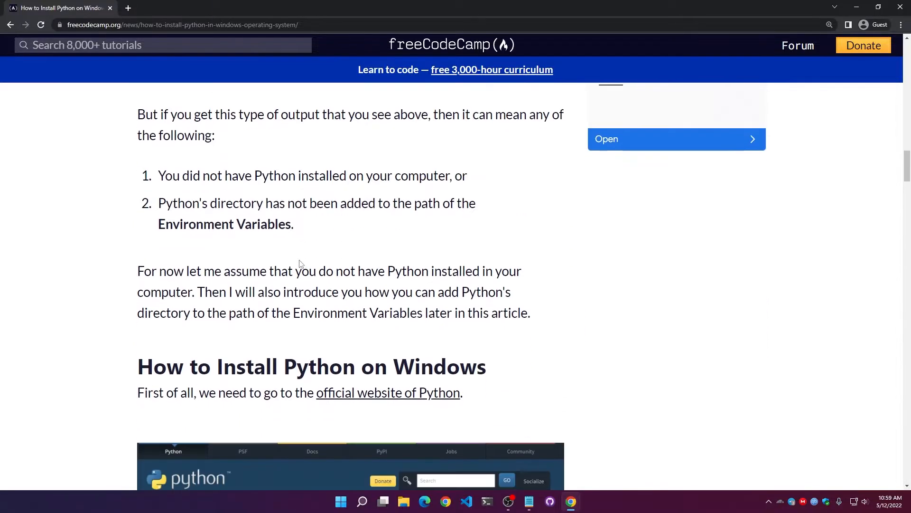
scroll(292, 266, down, 15)
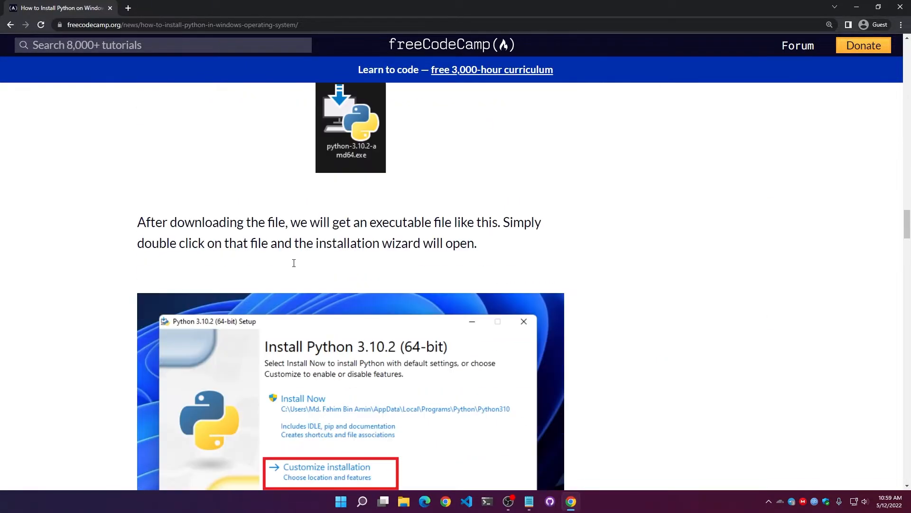
scroll(286, 270, down, 9)
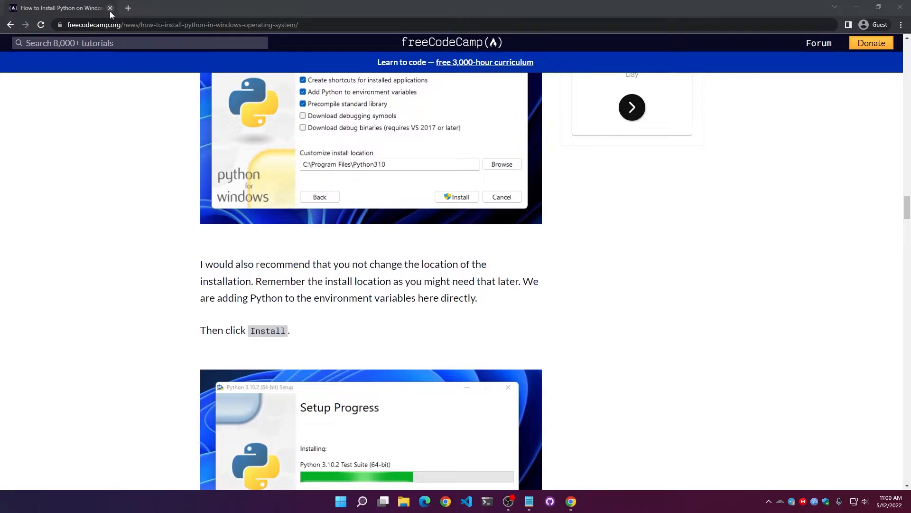
Search the web for "python" in a new browser tab and open the official Python.org website.
click(129, 8)
key(ctrl+plus)
key(ctrl+plus)
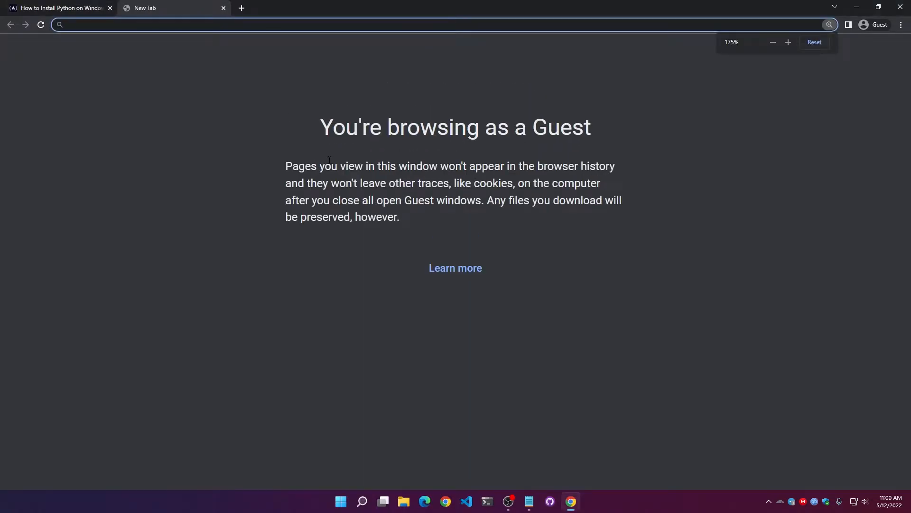
text(pn)
key(BackSpace)
key(BackSpace)
text(p)
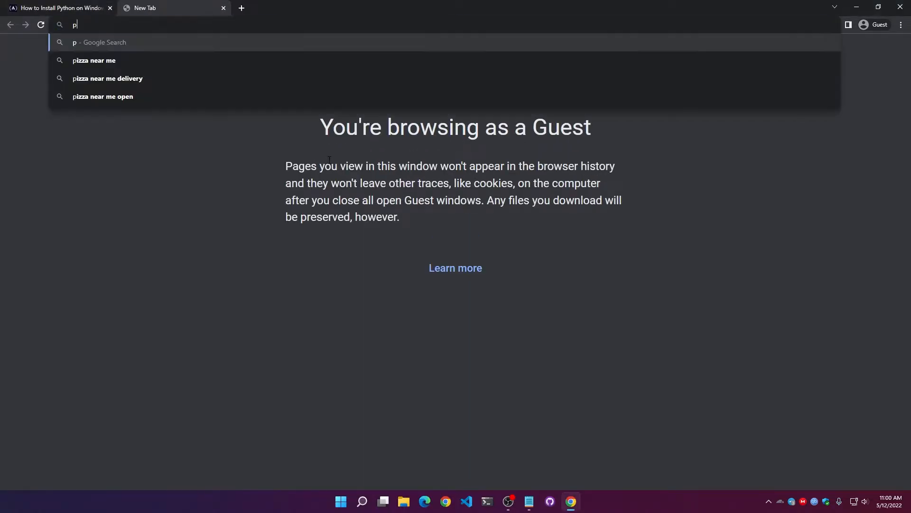
text(ython)
key(Return)
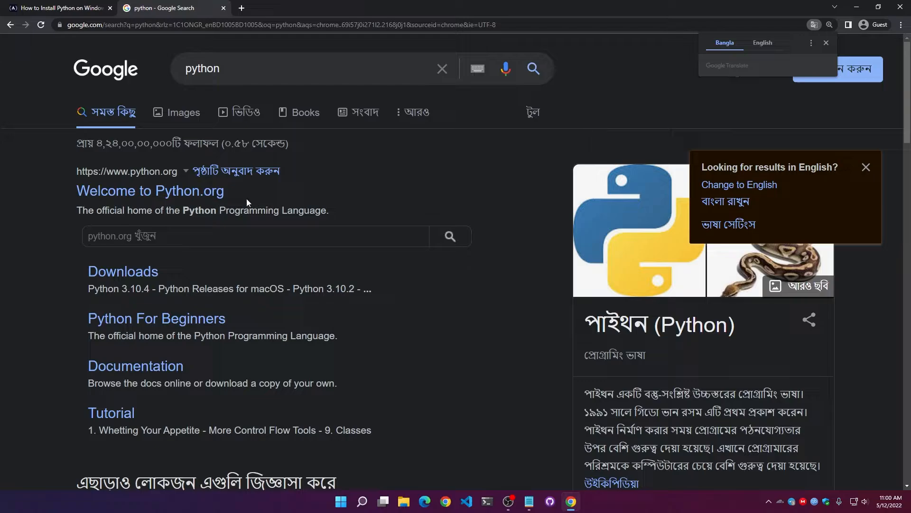
click(201, 201)
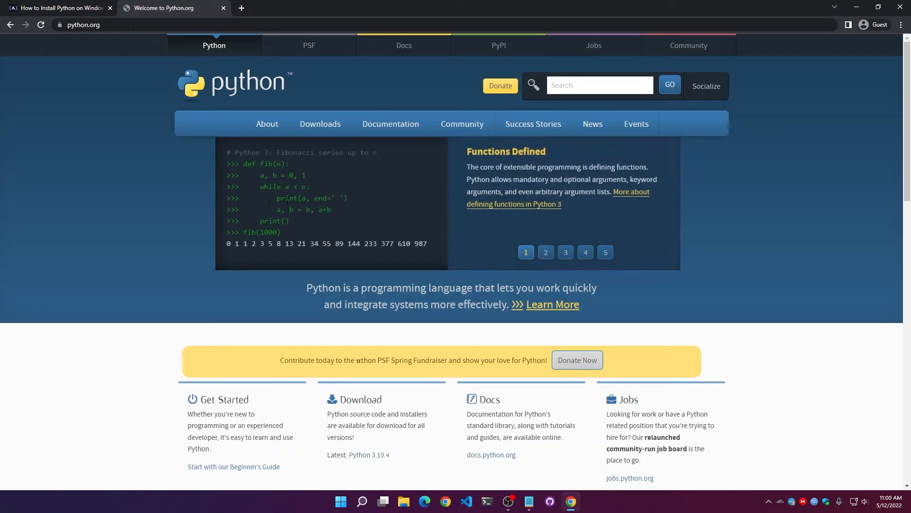
Download the Python 3.10.4 installer for Windows from the Python.org downloads.
key(ctrl+plus)
mouse_move(283, 153)
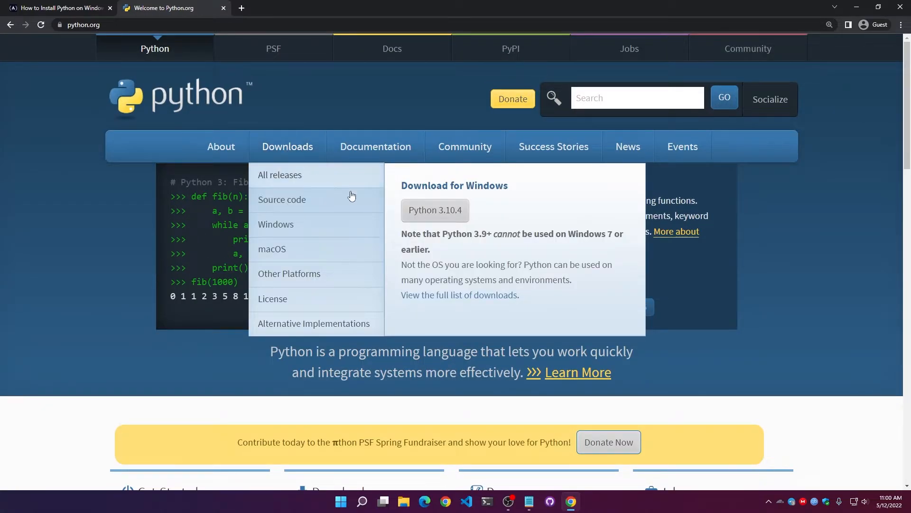
click(452, 213)
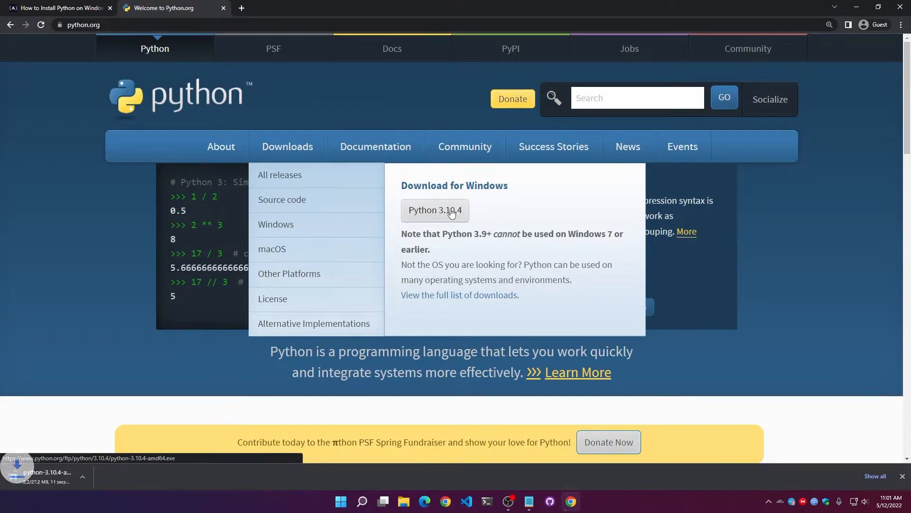
Launch python-3.10.4-amd64.exe from the browser's downloads list, then minimize the browser and move the setup window higher on the desktop.
key(ctrl+j)
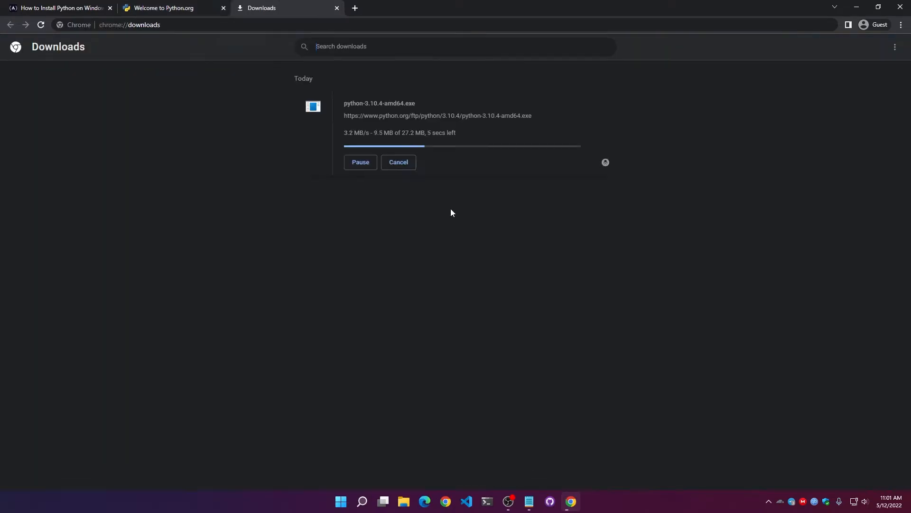
key(ctrl+plus)
key(ctrl+plus)
key(ctrl+plus)
key(ctrl+plus)
key(ctrl+plus)
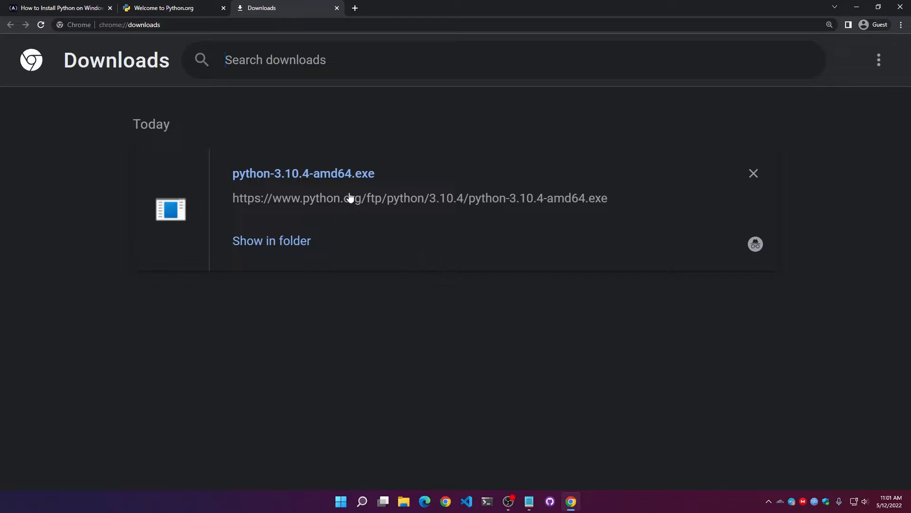
click(340, 180)
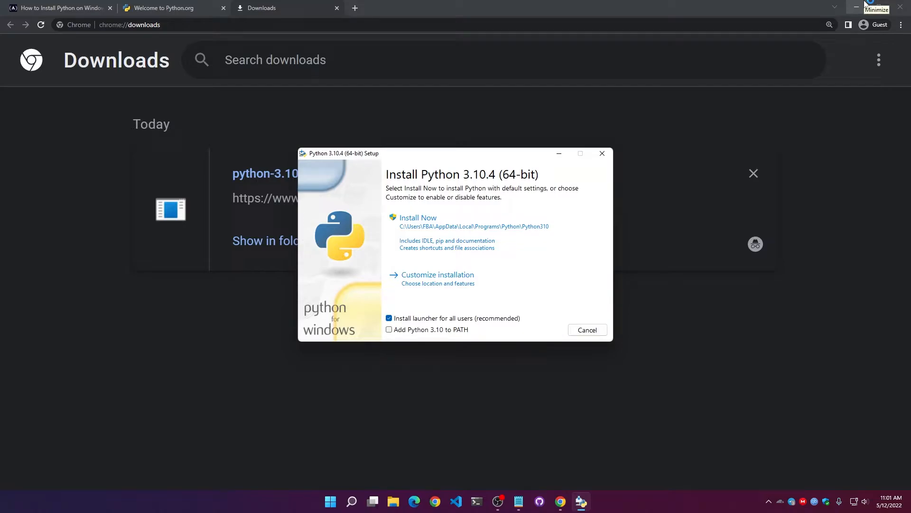
click(866, 4)
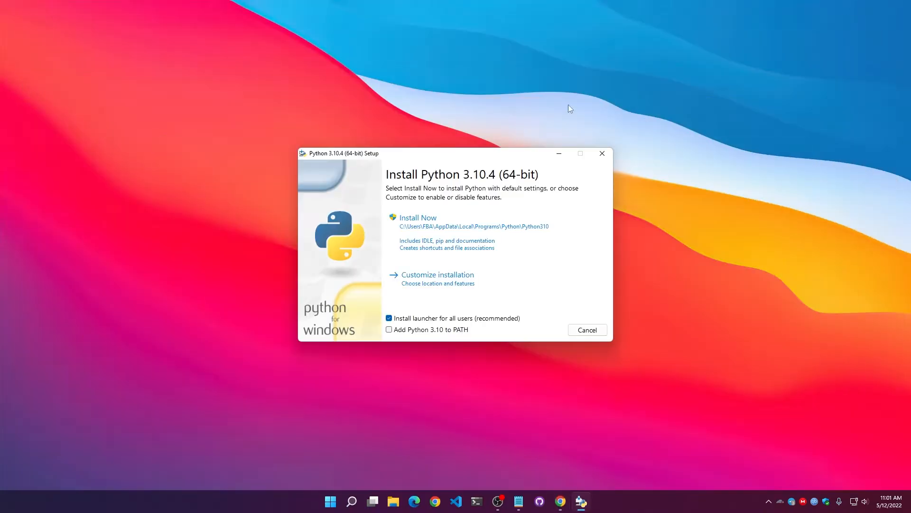
drag(422, 156, 450, 90)
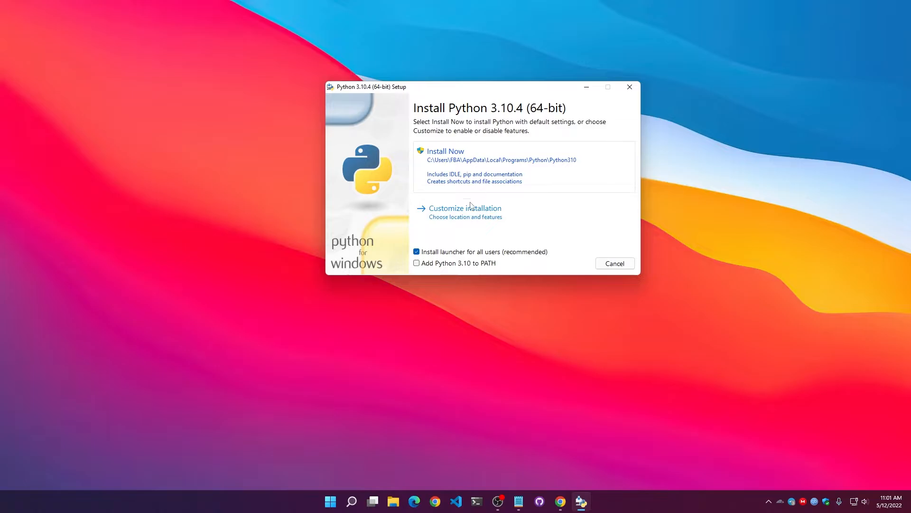
Customize the Python installation with all optional features, enabling installation for all users and adding Python to environment variables.
click(503, 211)
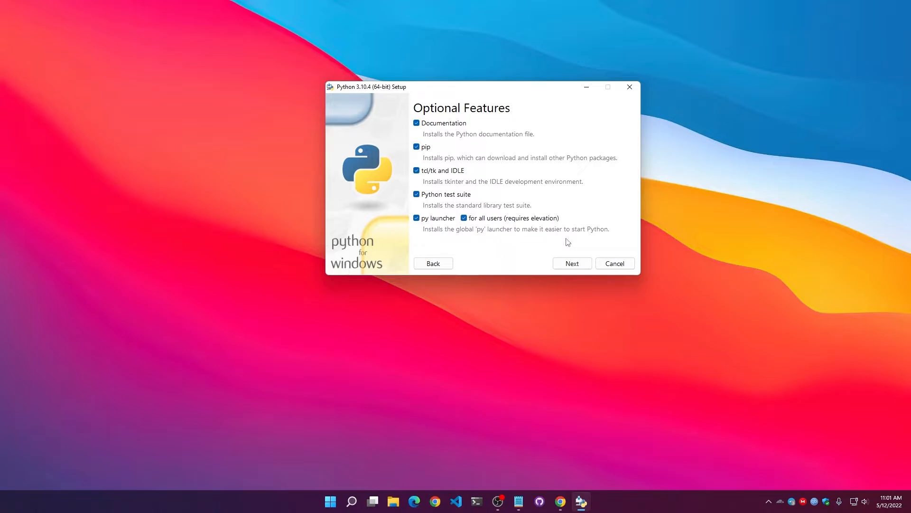
click(572, 263)
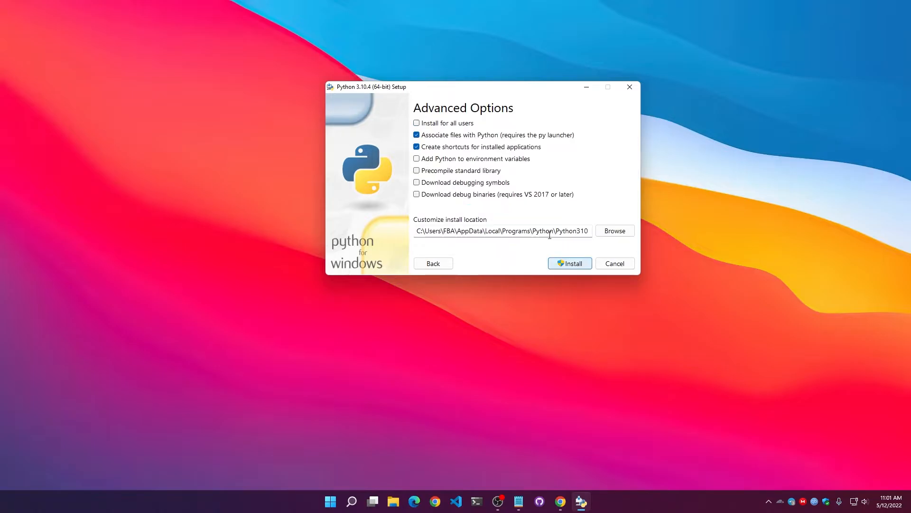
click(449, 126)
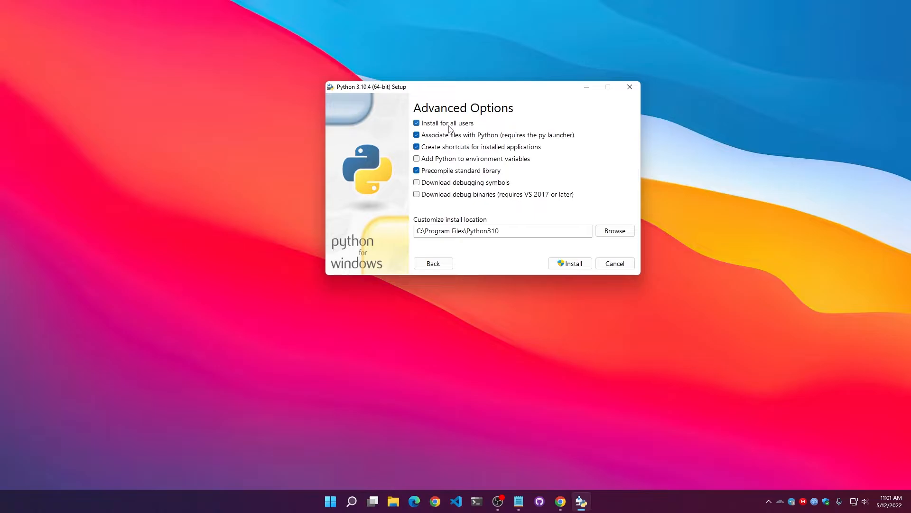
click(432, 165)
Install Python to C:\Program Files\Python310 and close the setup once it finishes.
click(574, 263)
click(574, 263)
drag(521, 231, 408, 228)
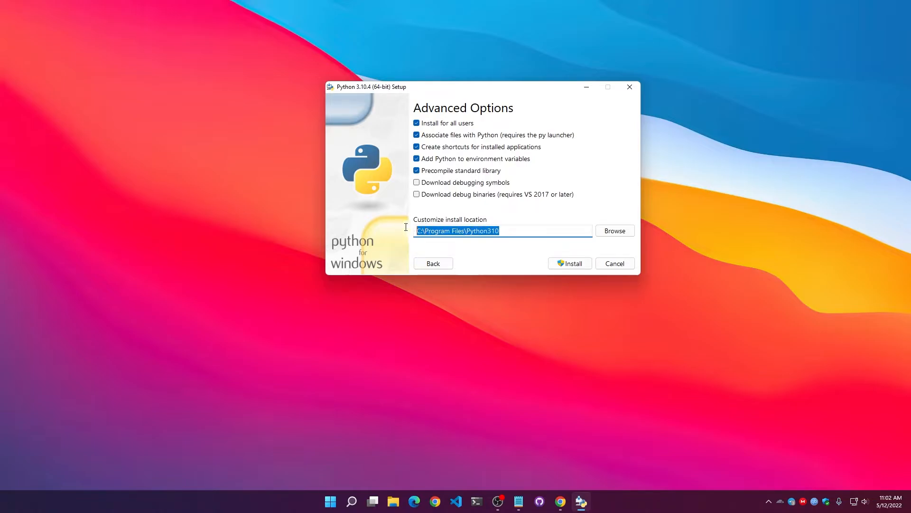
click(570, 263)
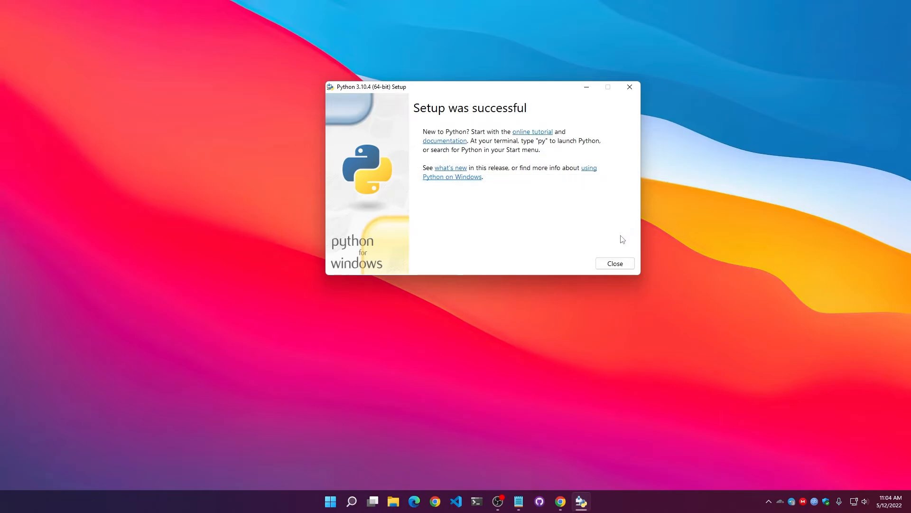
click(612, 258)
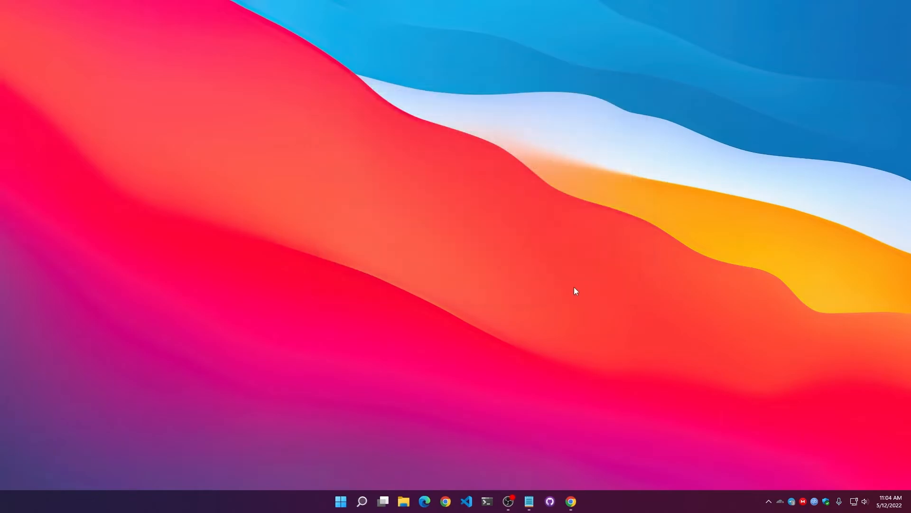
Return to the browser, search for "pycharm" in a new tab and open the JetBrains PyCharm page.
click(571, 501)
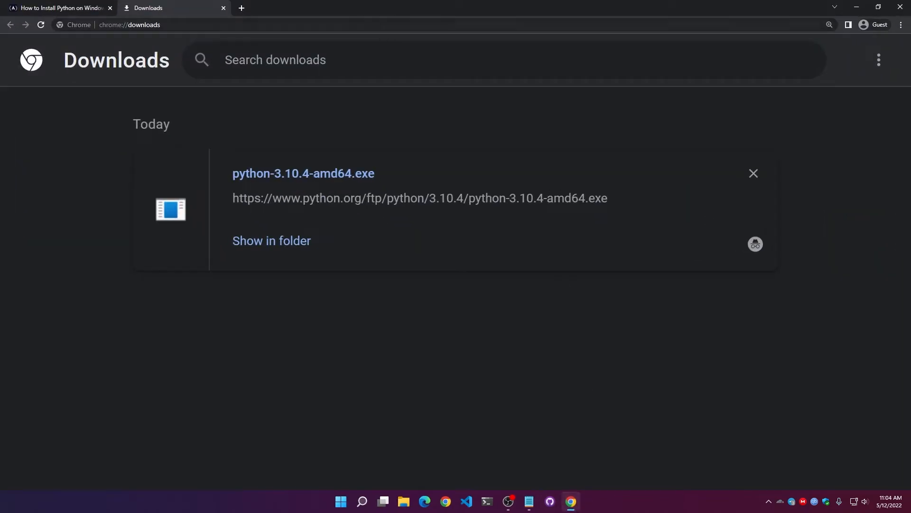
click(249, 7)
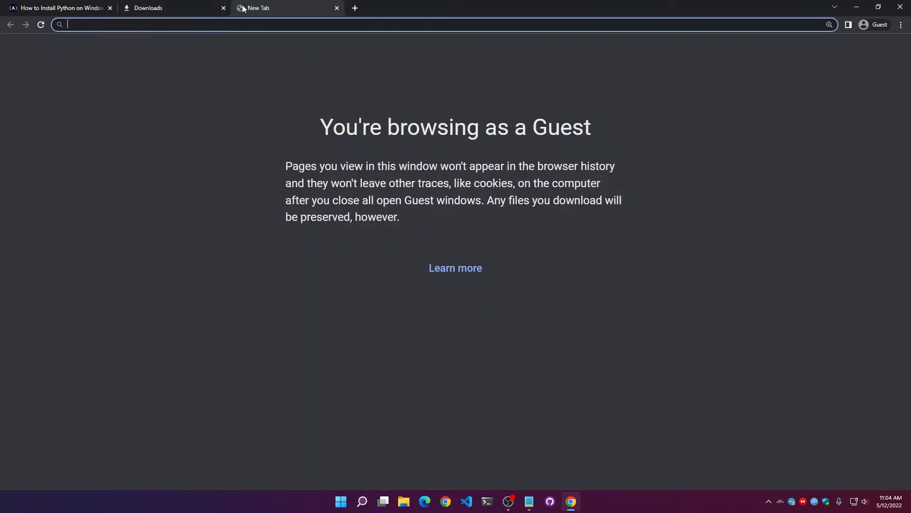
text(pych)
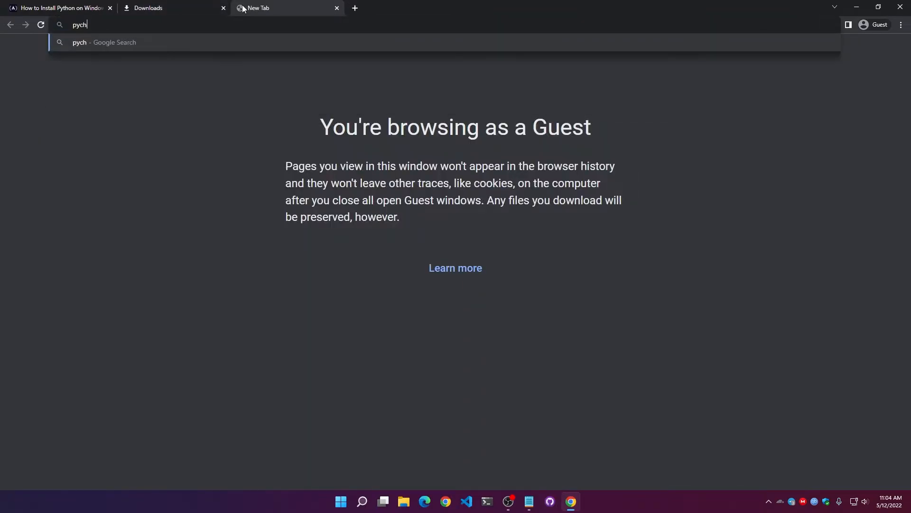
text(arm)
key(Return)
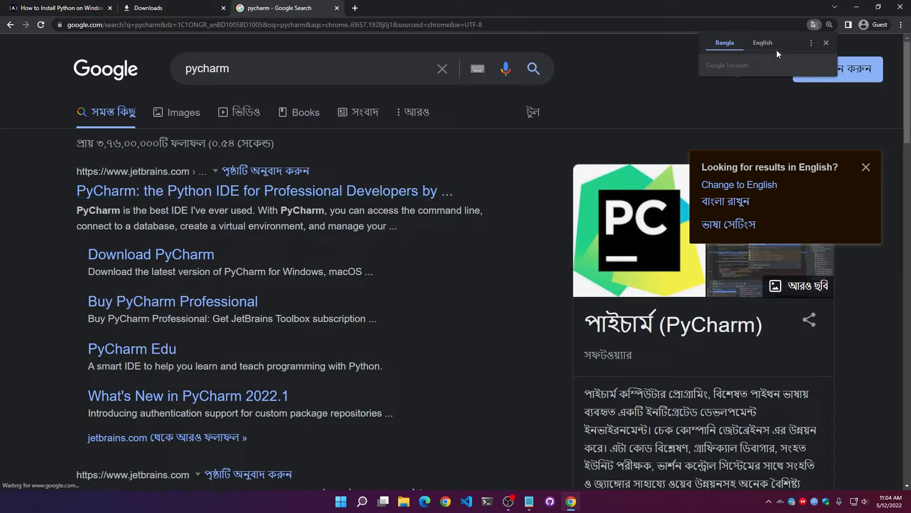
click(291, 189)
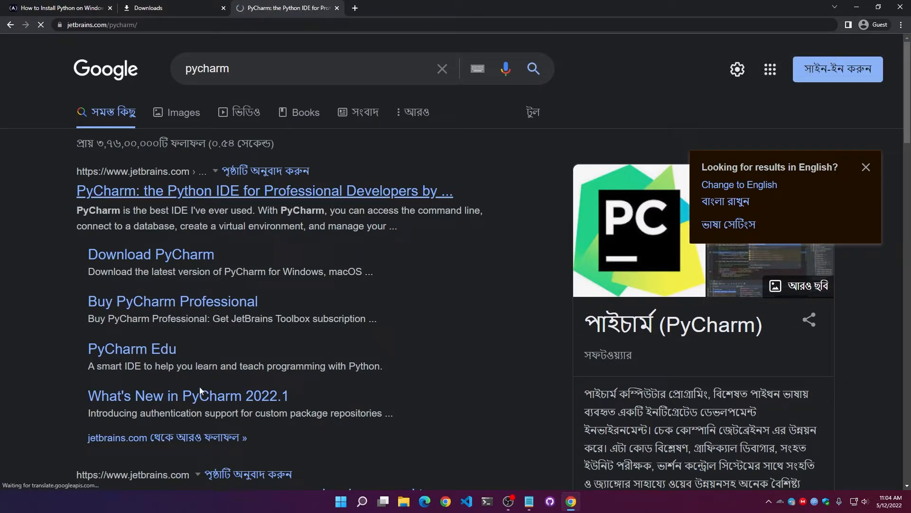
Download the free PyCharm Community edition for Windows from its download page, agreeing to the cookie notice.
key(ctrl+plus)
key(ctrl+plus)
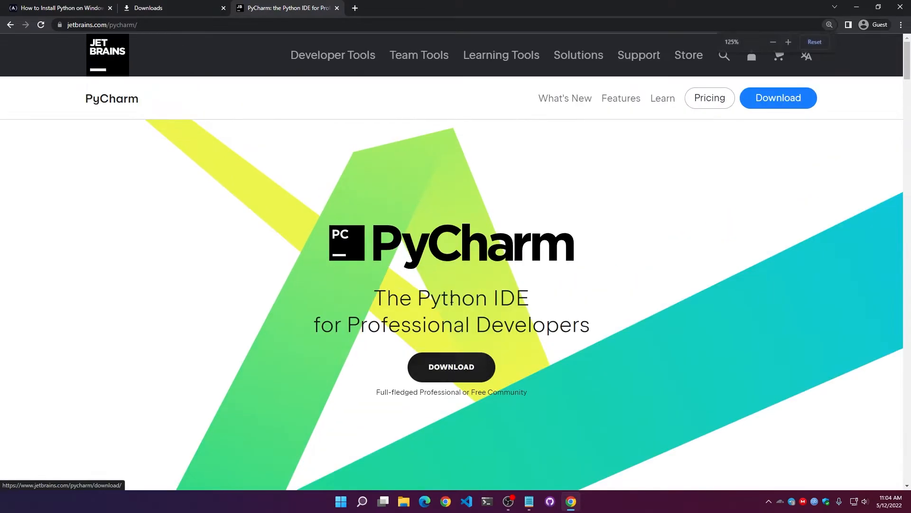
click(451, 368)
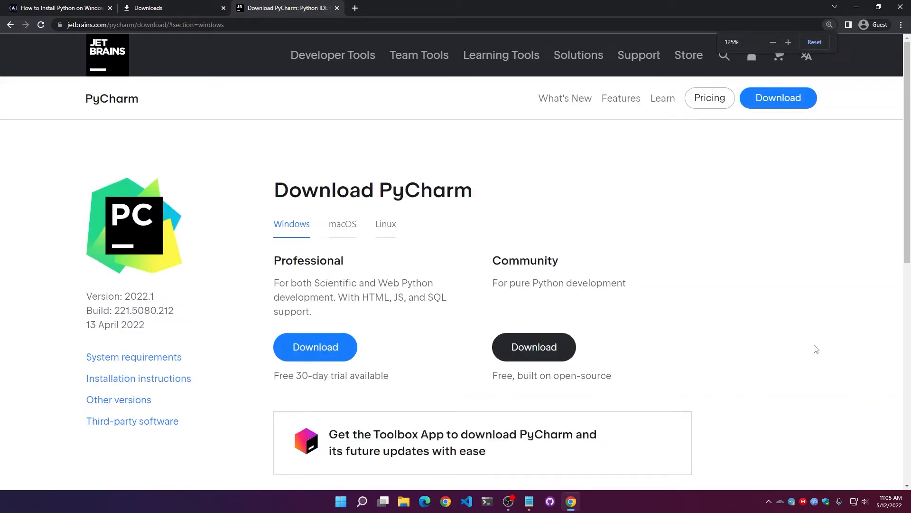
scroll(816, 349, down, 2)
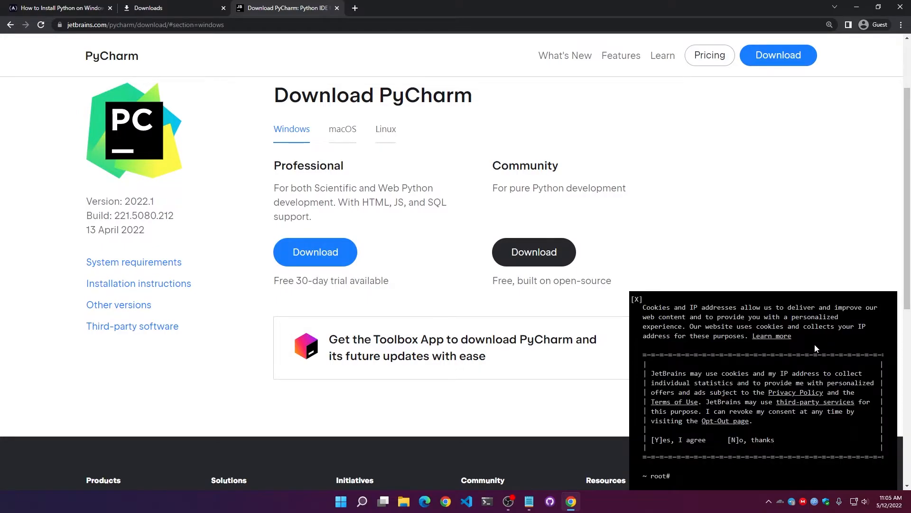
click(678, 440)
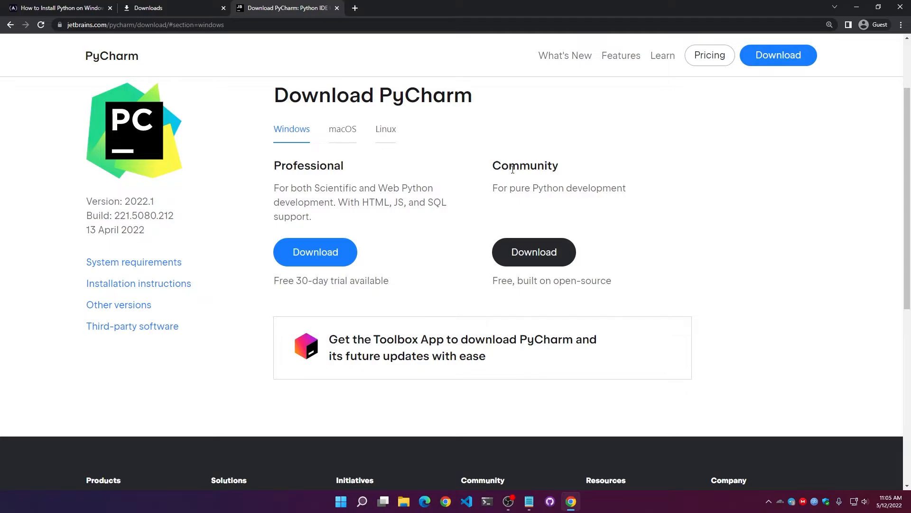
drag(297, 280, 385, 281)
click(558, 253)
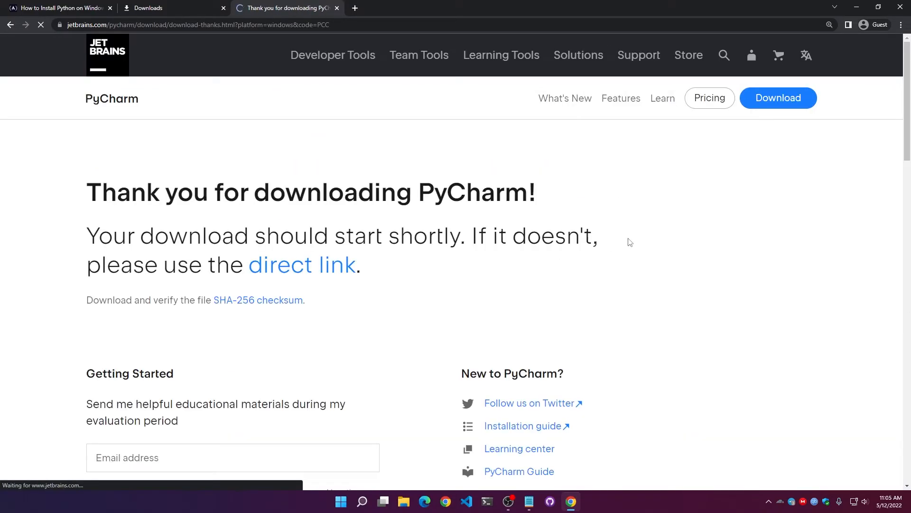
Launch pycharm-community-2022.1.exe from the browser's downloads list and minimize the browser.
click(208, 4)
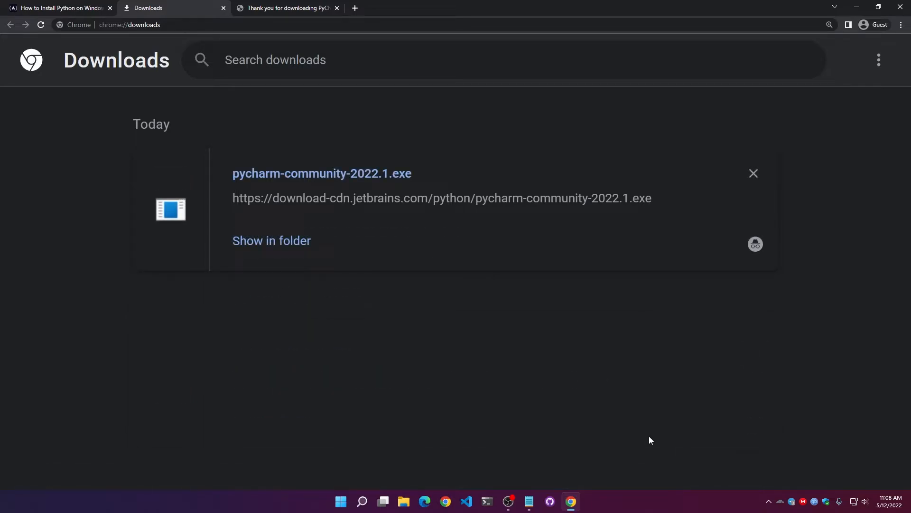
click(395, 179)
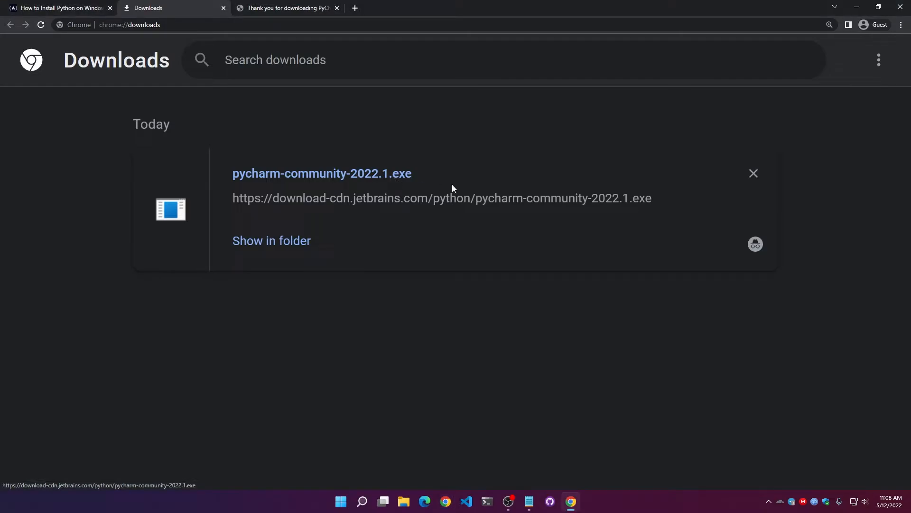
click(857, 6)
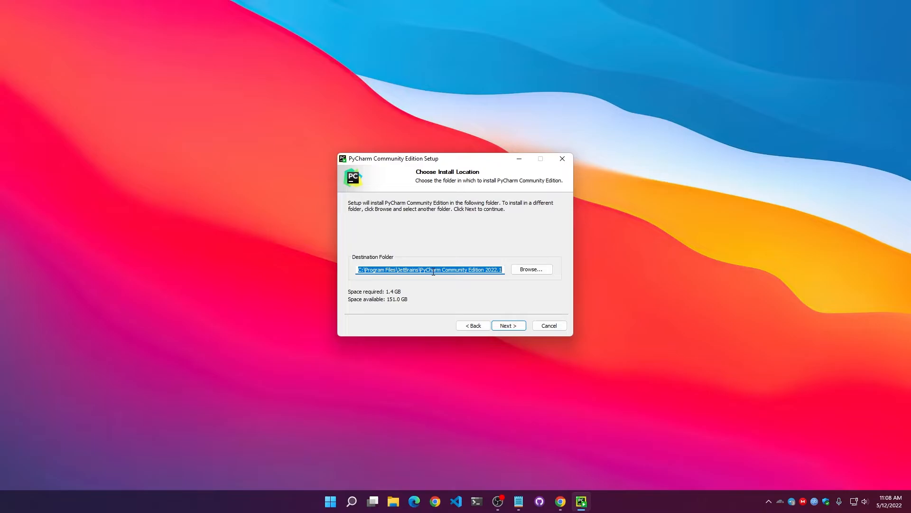
Keep the proposed destination folder and enable adding "bin" to the PATH, "Open Folder as Project" and the .py association.
click(508, 326)
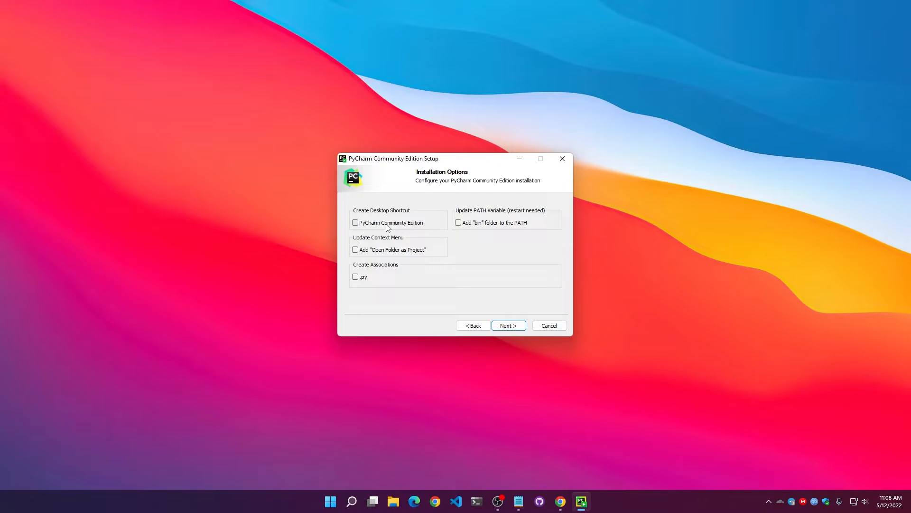
click(470, 227)
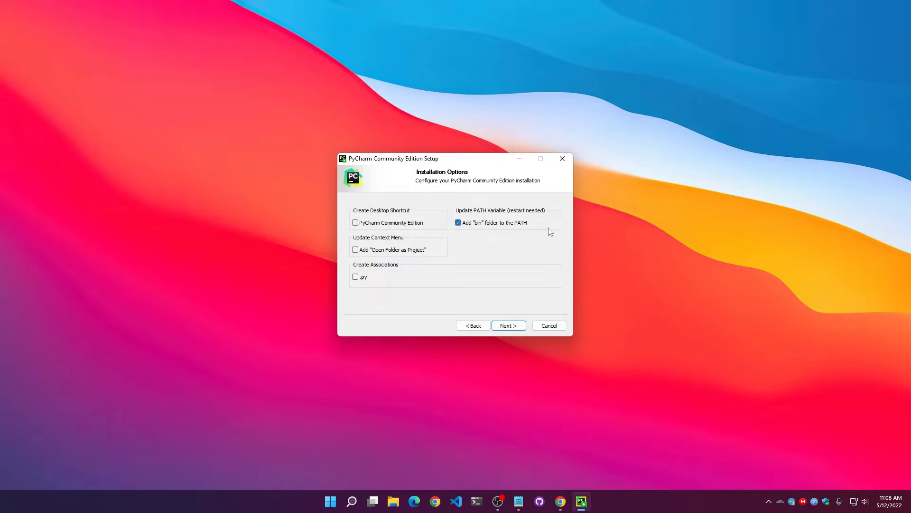
click(413, 255)
right_click(634, 185)
click(671, 334)
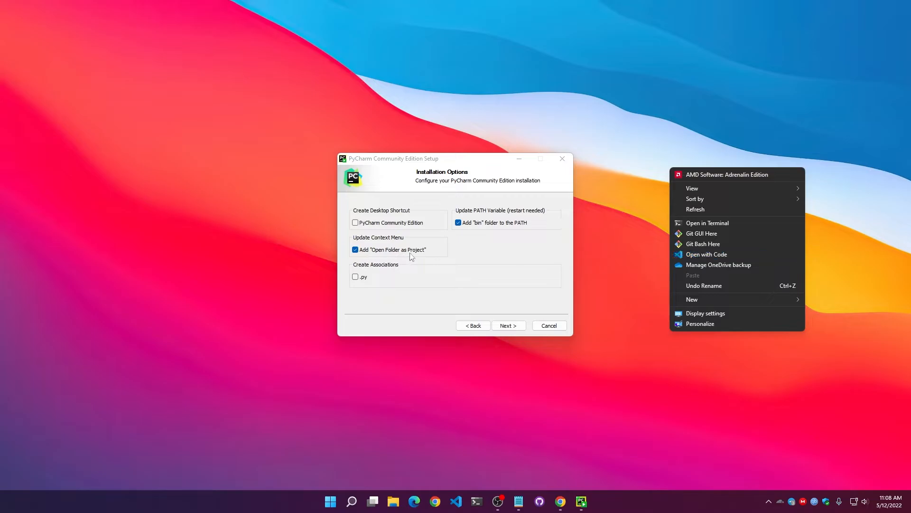
click(366, 280)
click(367, 279)
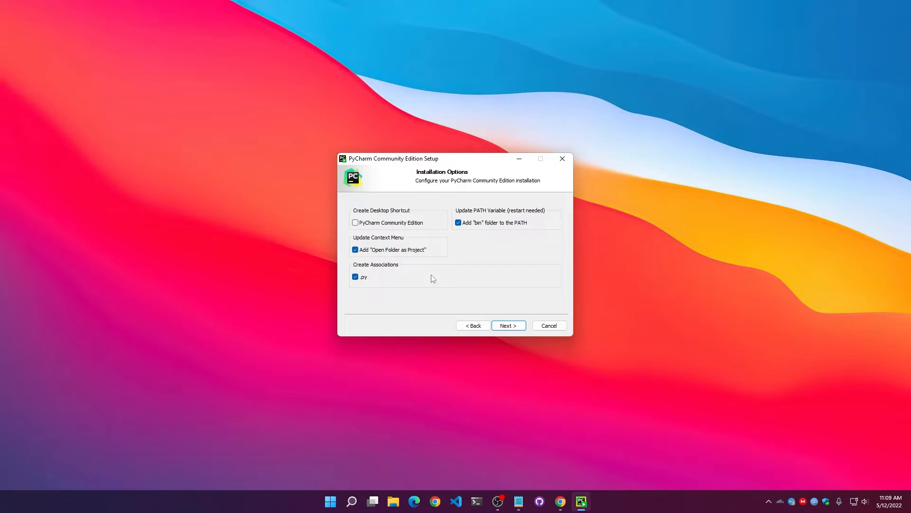
Install PyCharm with the JetBrains Start menu folder and finish the setup with the manual reboot option.
click(507, 326)
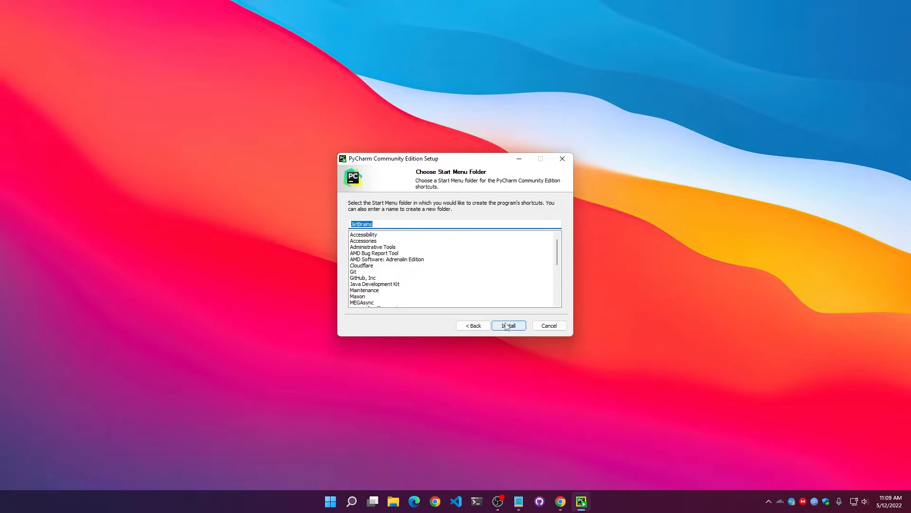
click(507, 326)
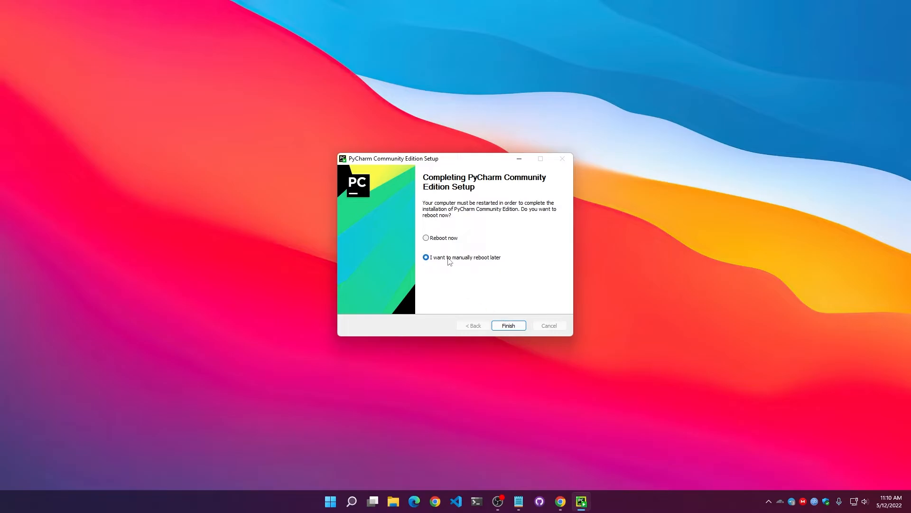
click(507, 325)
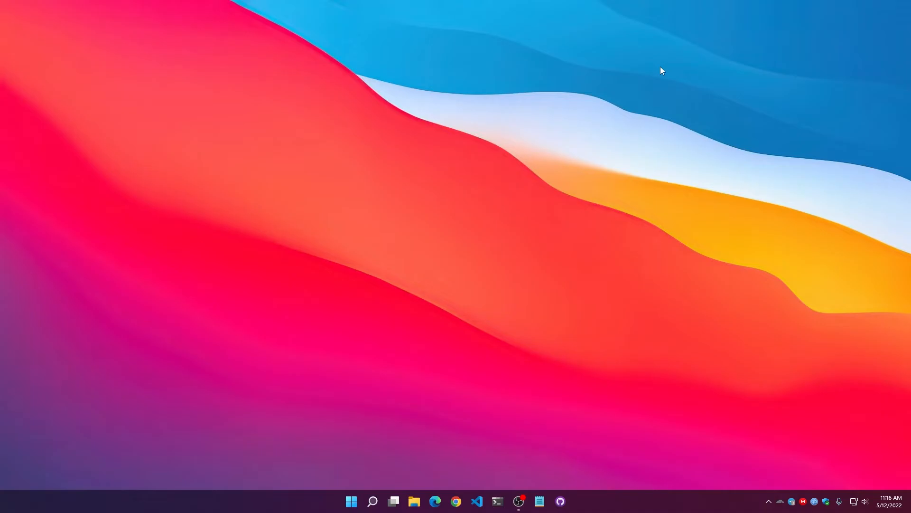
Launch PyCharm Community Edition 2022.1, accept the user agreement and decline sending anonymous statistics.
key(super)
text(pycharm)
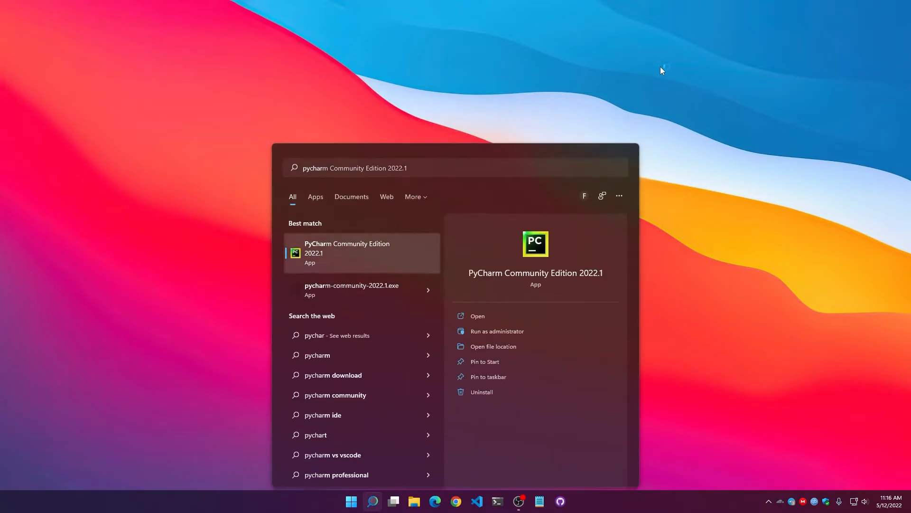
key(Return)
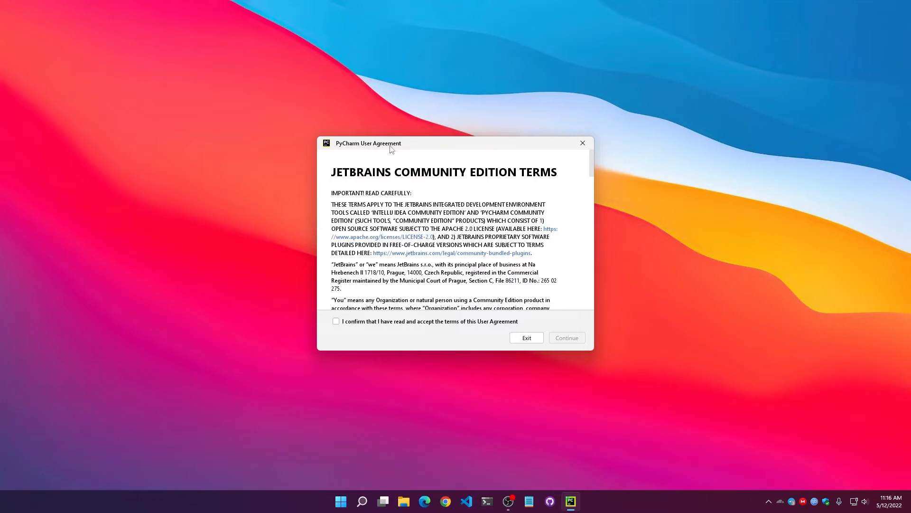
click(415, 325)
click(568, 339)
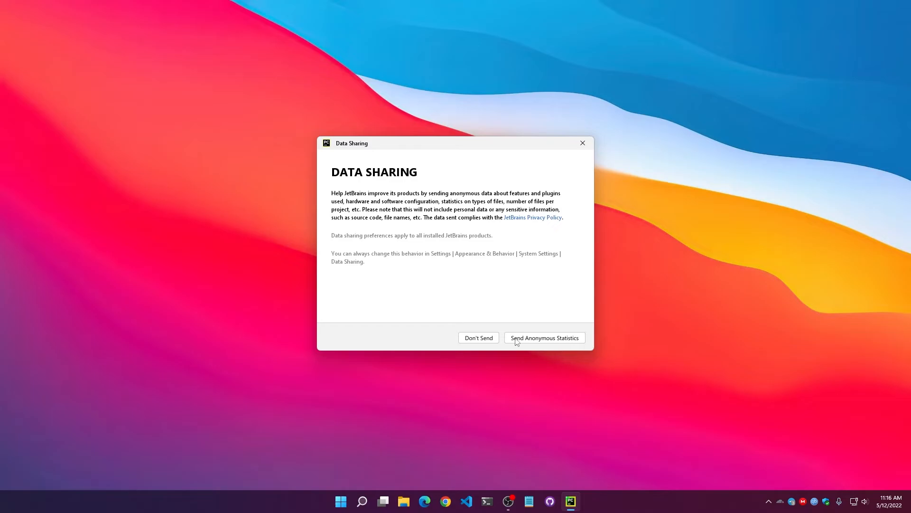
click(487, 340)
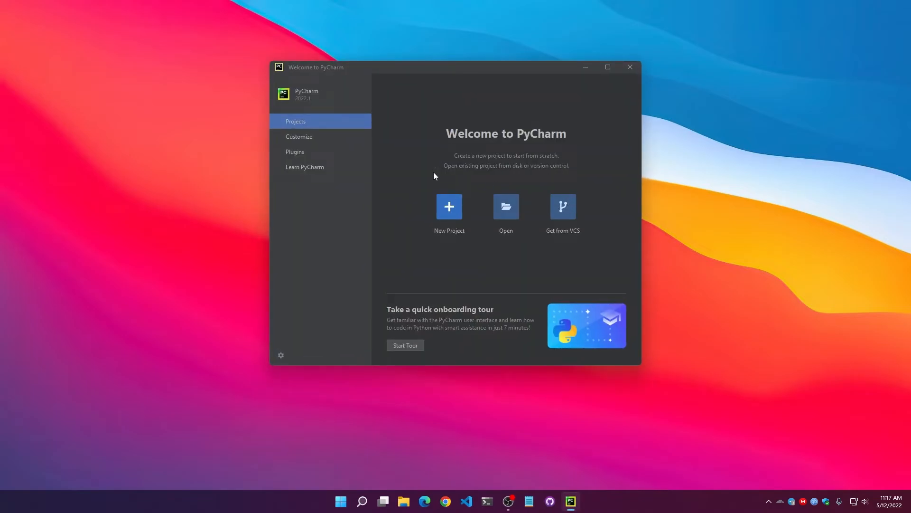
Install the One Dark theme plugin from the Marketplace, accepting the third-party privacy note, and check the color theme setting.
click(326, 137)
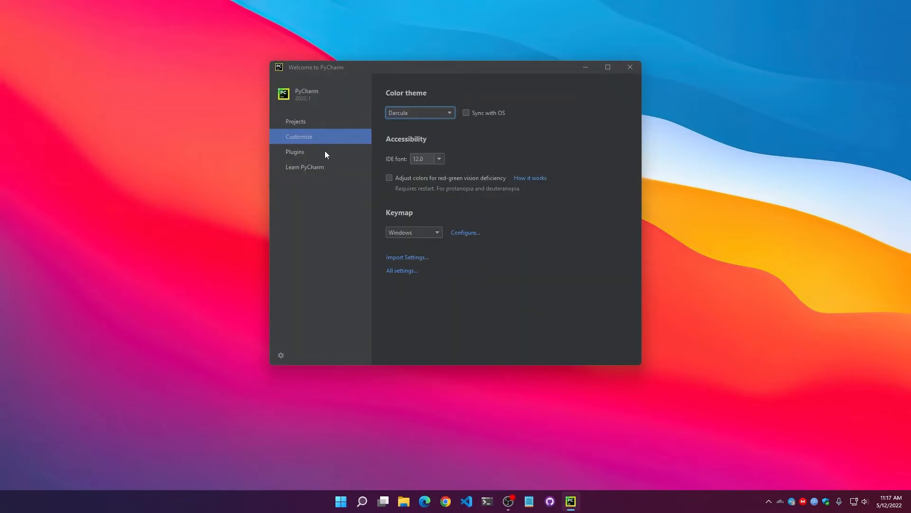
click(324, 152)
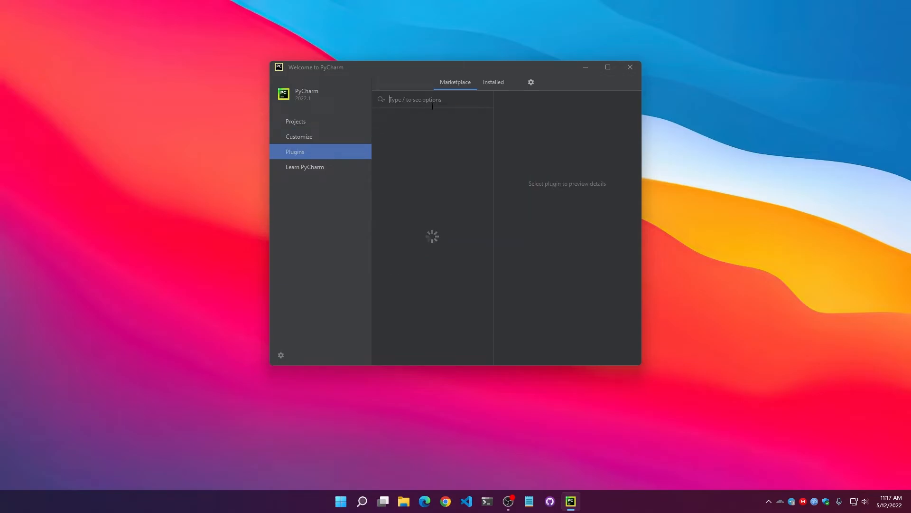
text(one dark)
click(473, 128)
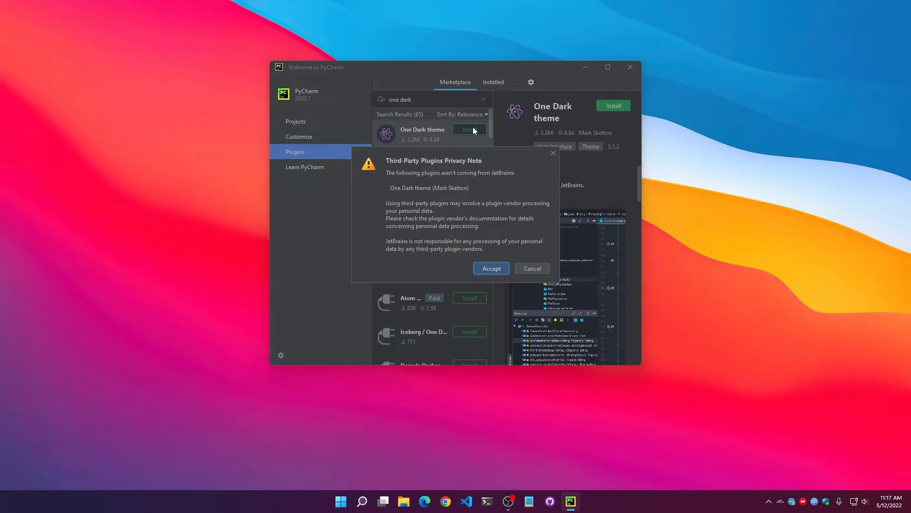
click(500, 268)
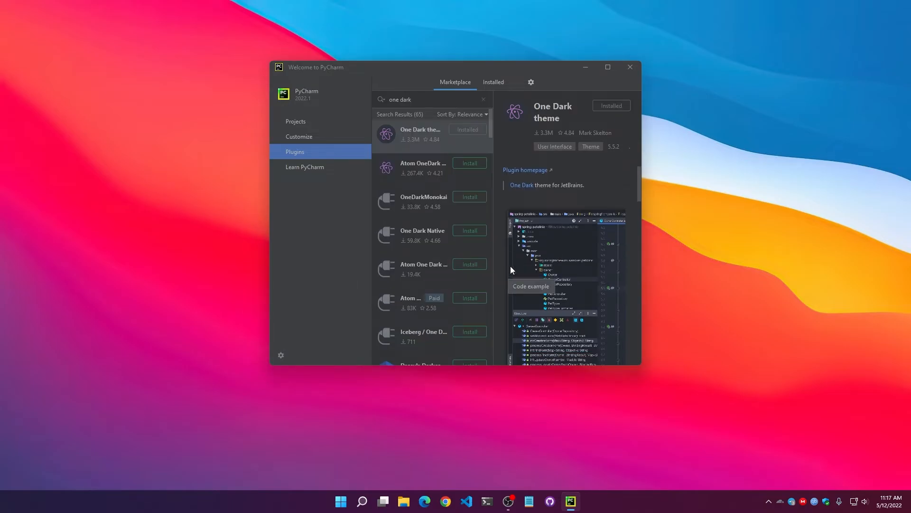
click(327, 136)
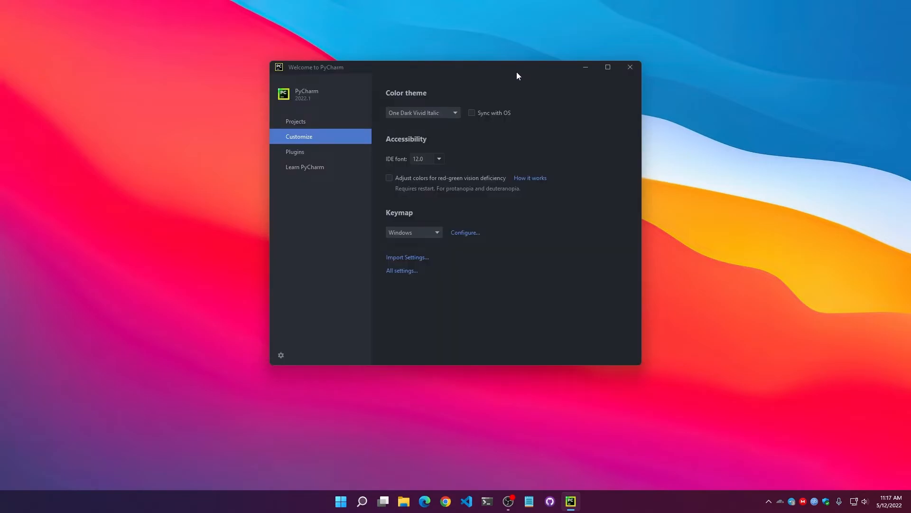
drag(516, 72, 499, 84)
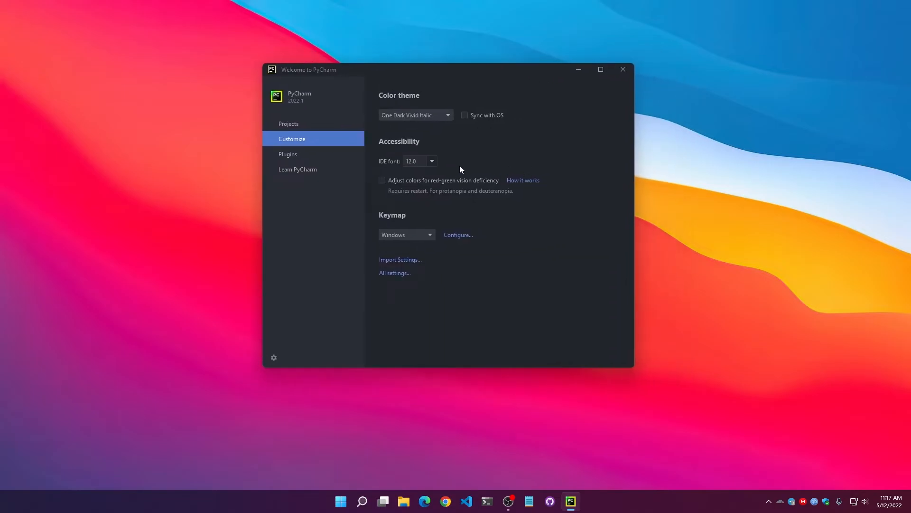
Create a new project with C:\Program Files\Python310\python.exe as the Virtualenv base interpreter, made available to all projects.
click(312, 123)
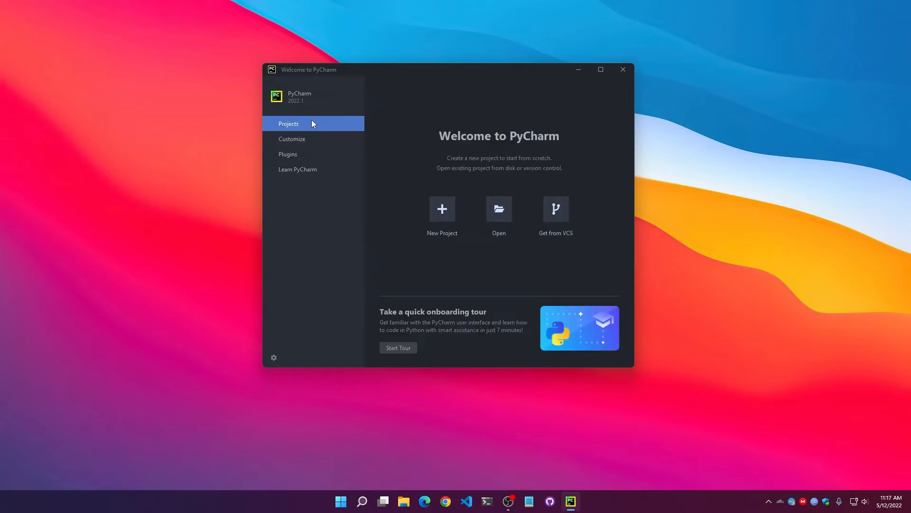
click(441, 226)
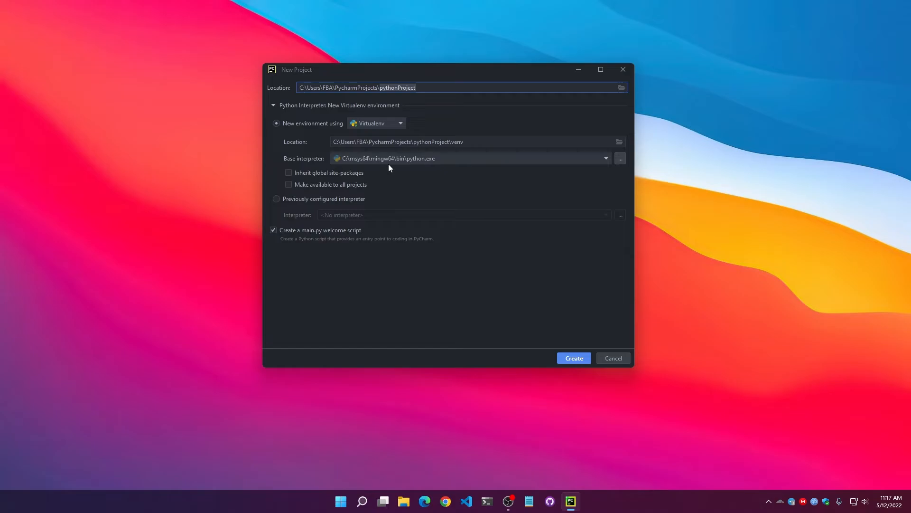
click(606, 159)
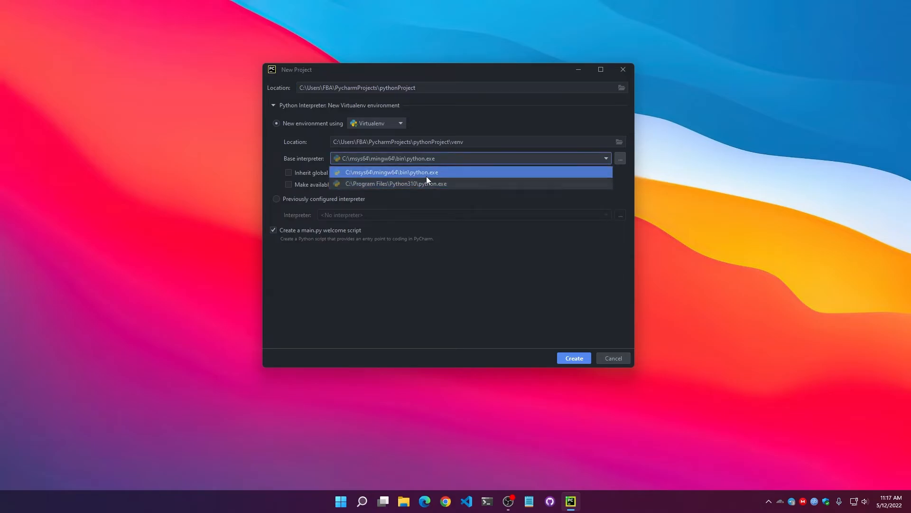
click(445, 186)
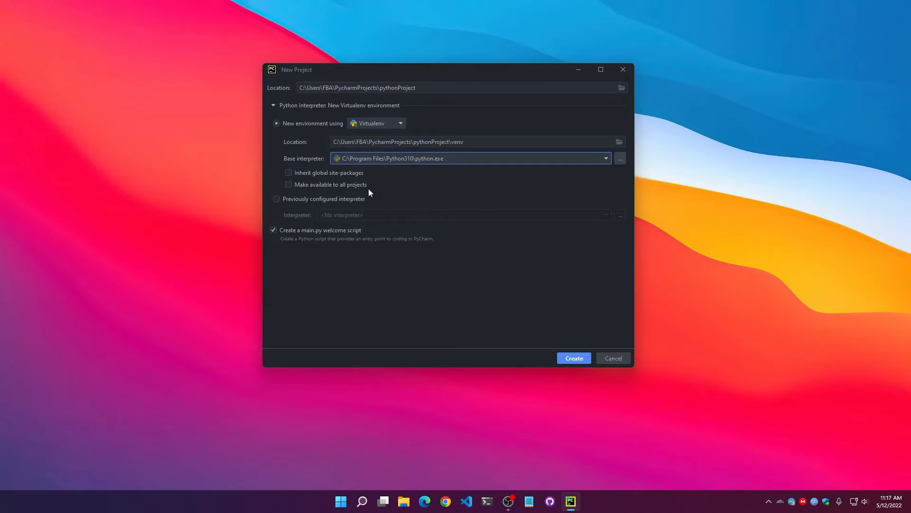
click(313, 186)
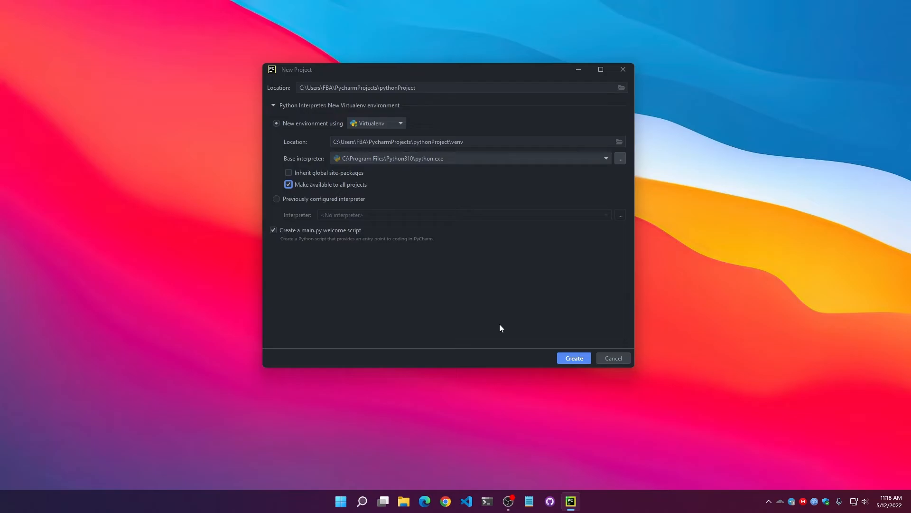
click(571, 358)
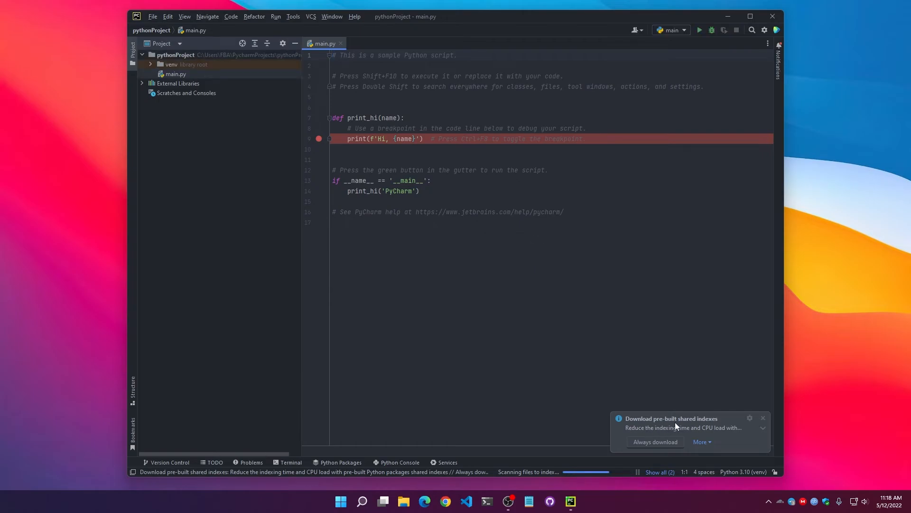
Choose to always download the pre-built shared indexes for Python packages.
click(701, 427)
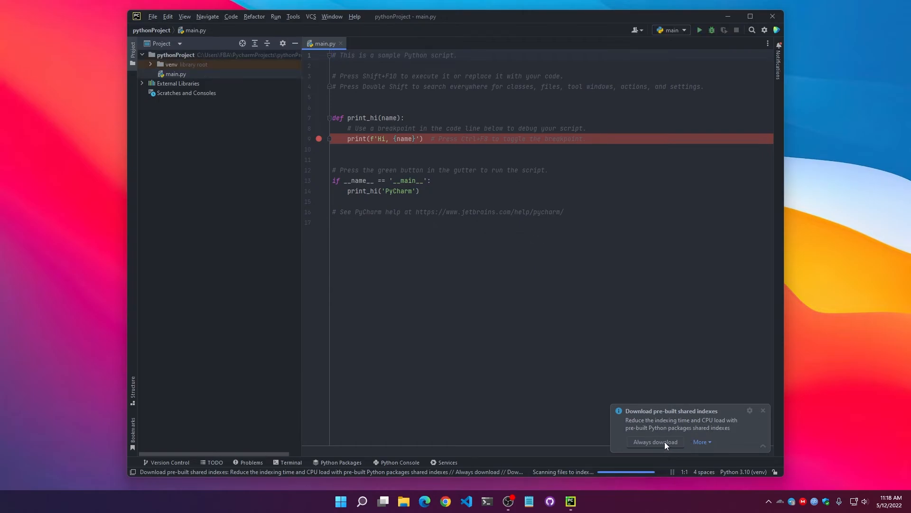
click(665, 441)
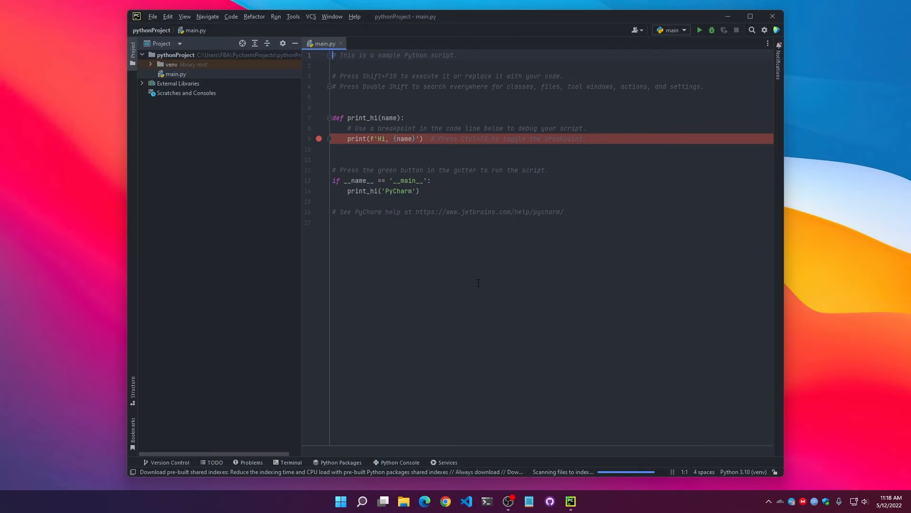
Maximize the project window and run the sample main.py script.
click(750, 16)
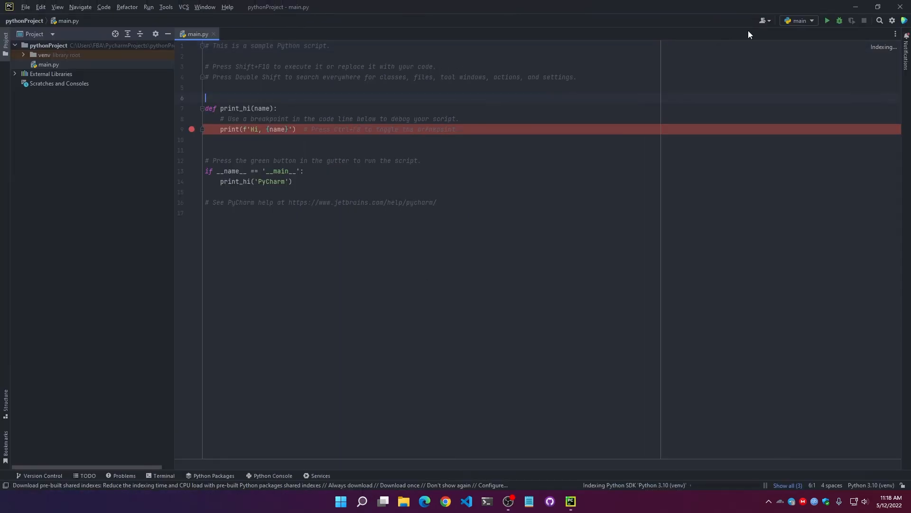
click(827, 21)
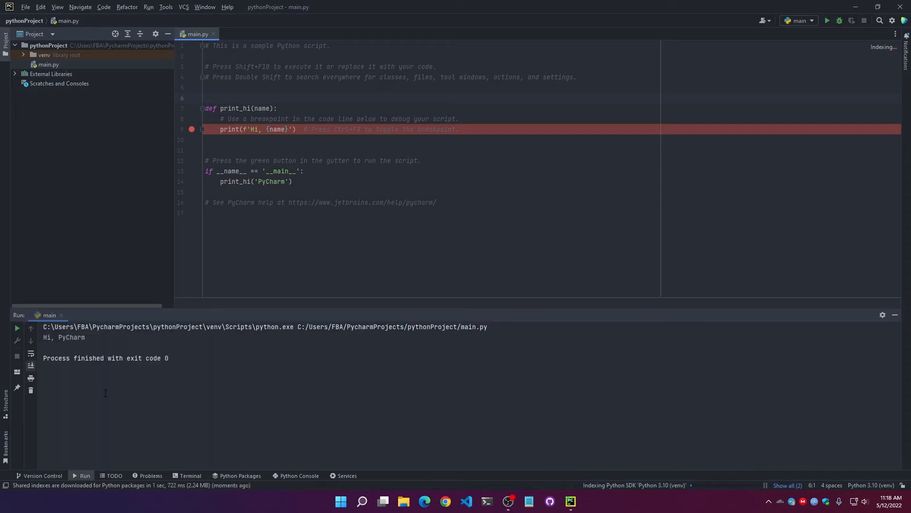
click(120, 368)
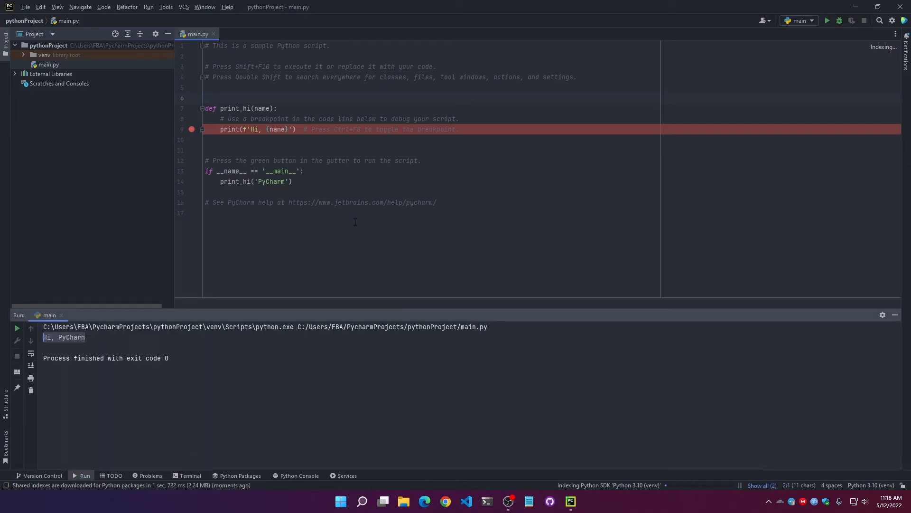
Replace all the code in main.py with print('Hello World') and run the script.
key(Escape)
key(ctrl+a)
text(print)
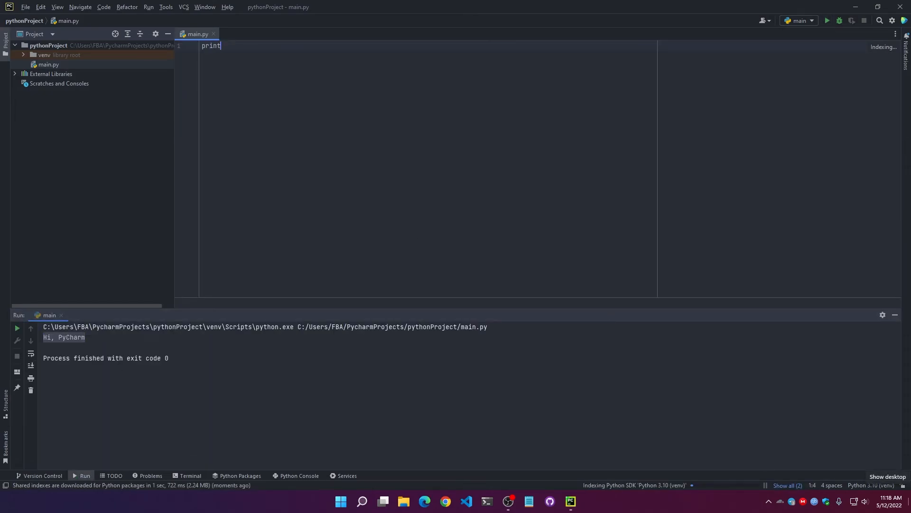
text(('Hello World)
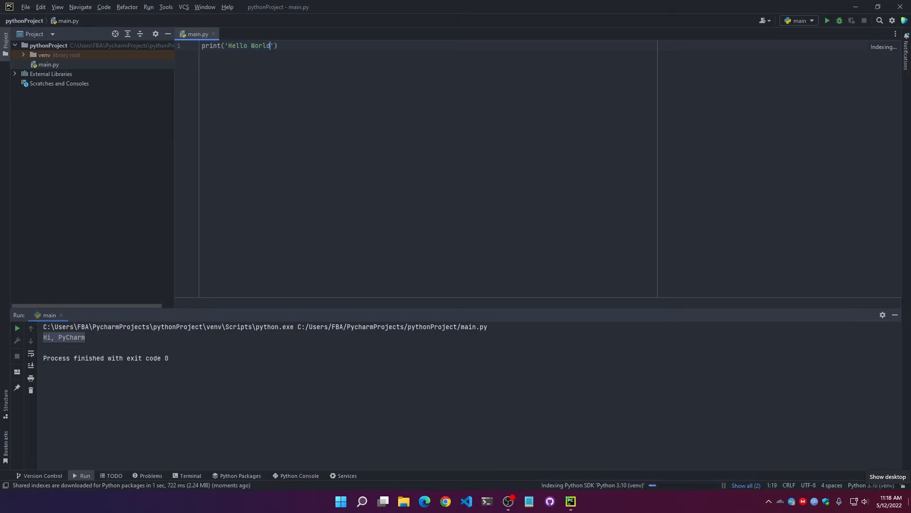
click(827, 21)
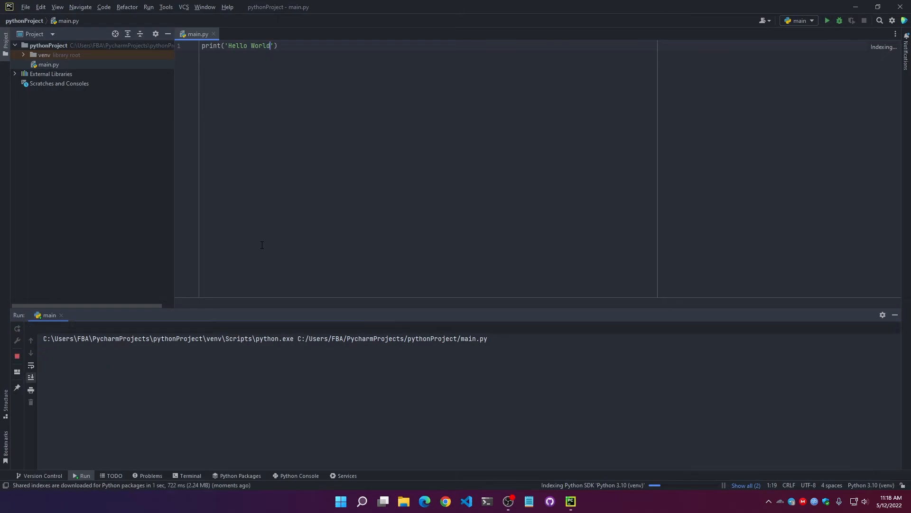
click(467, 250)
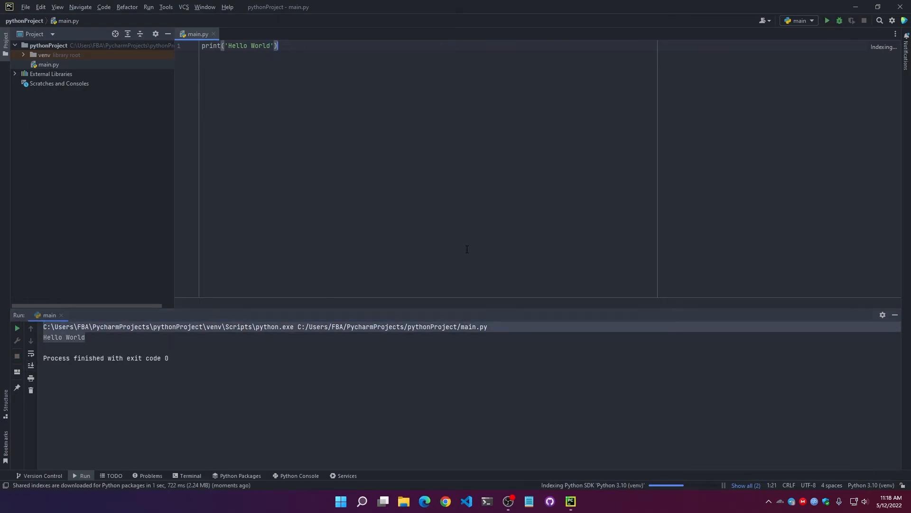